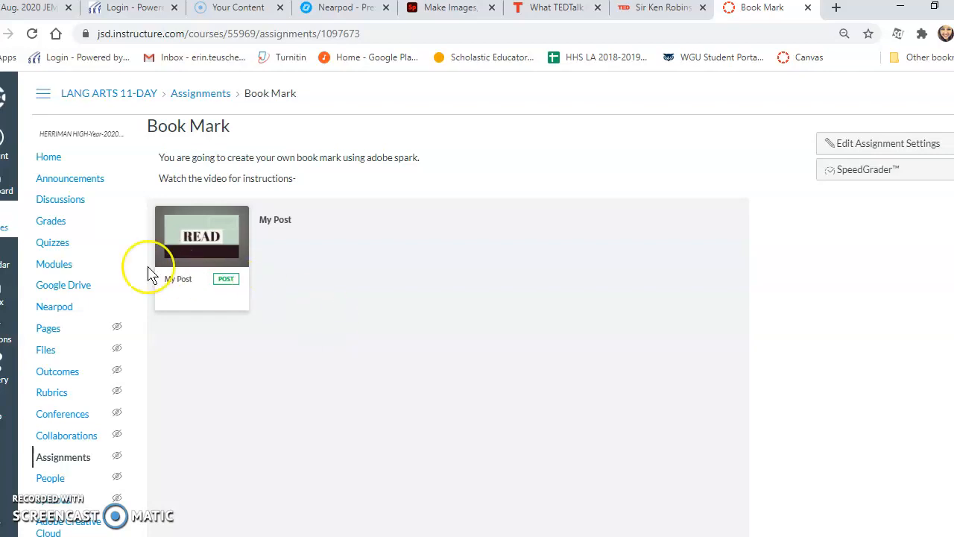
# Step: Reopen the Book Mark assignment from Week 1 in the LANG ARTS 11-DAY Modules list
pyautogui.click(67, 273)
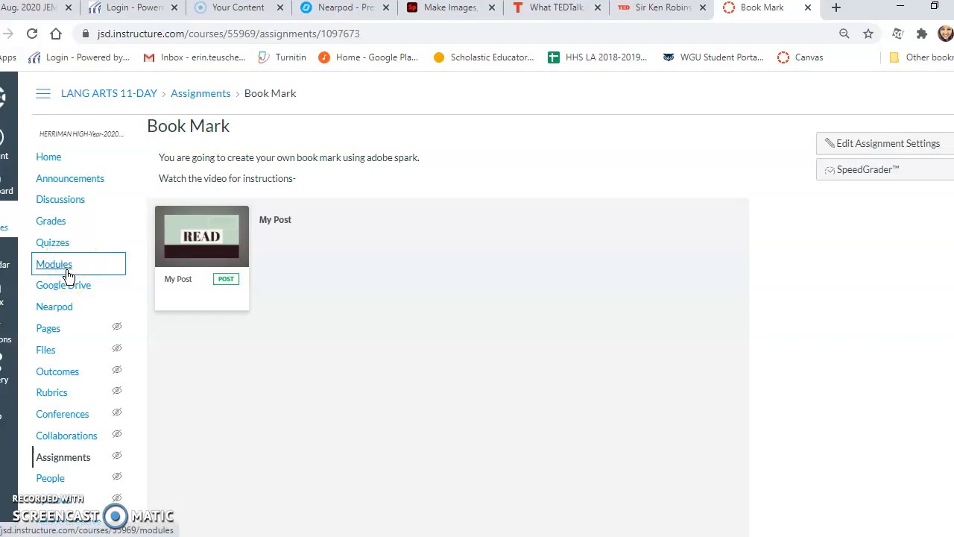
pyautogui.click(52, 266)
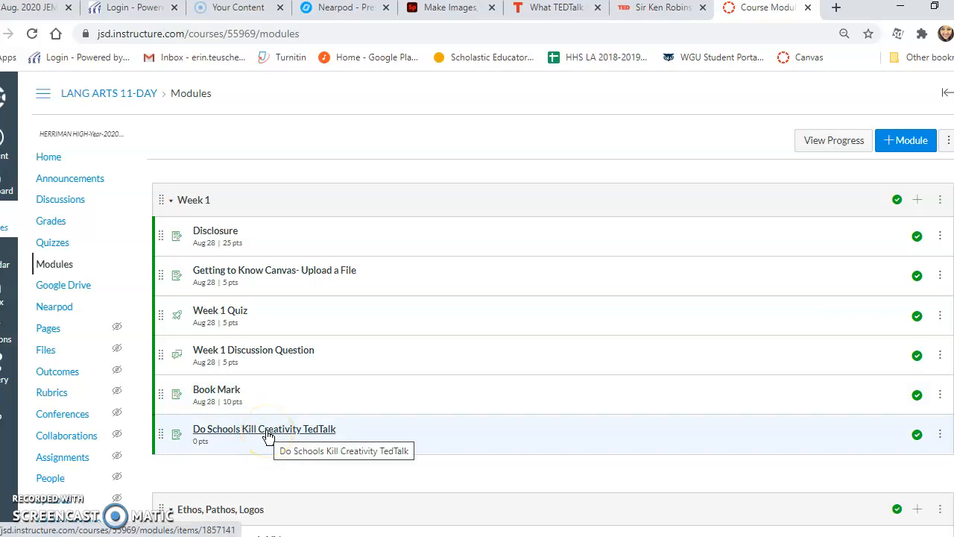
pyautogui.click(231, 393)
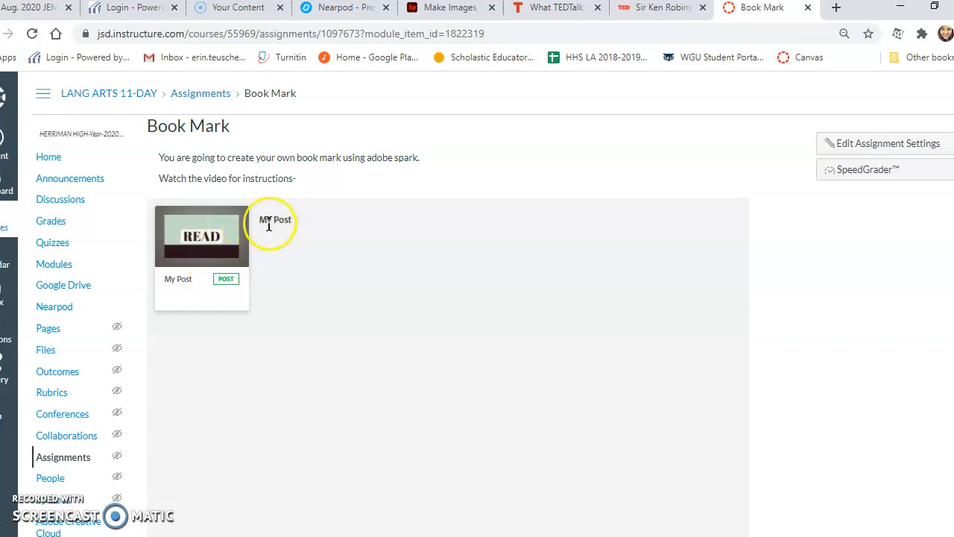
# Step: Reload the offline Adobe Spark page and sign in with Google using the school account
pyautogui.click(458, 12)
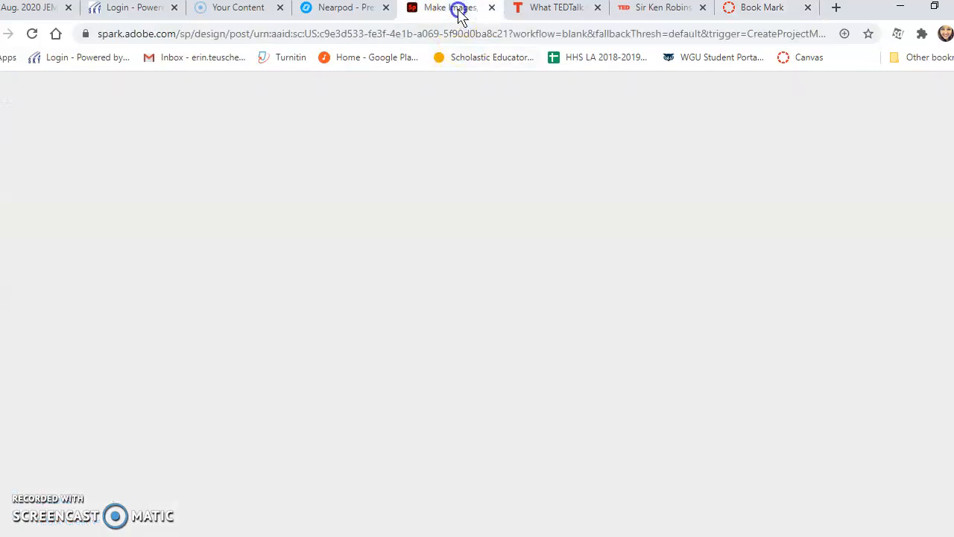
pyautogui.click(587, 349)
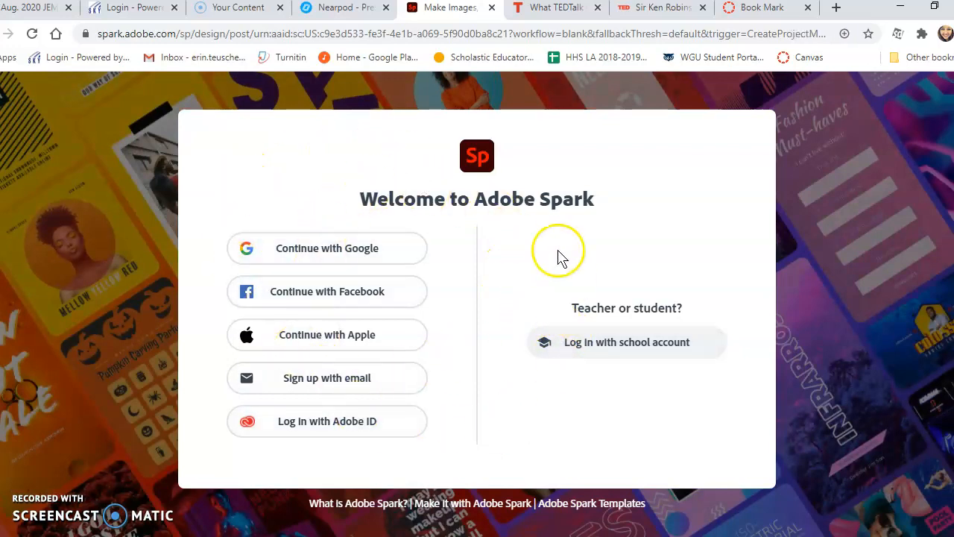
pyautogui.click(360, 252)
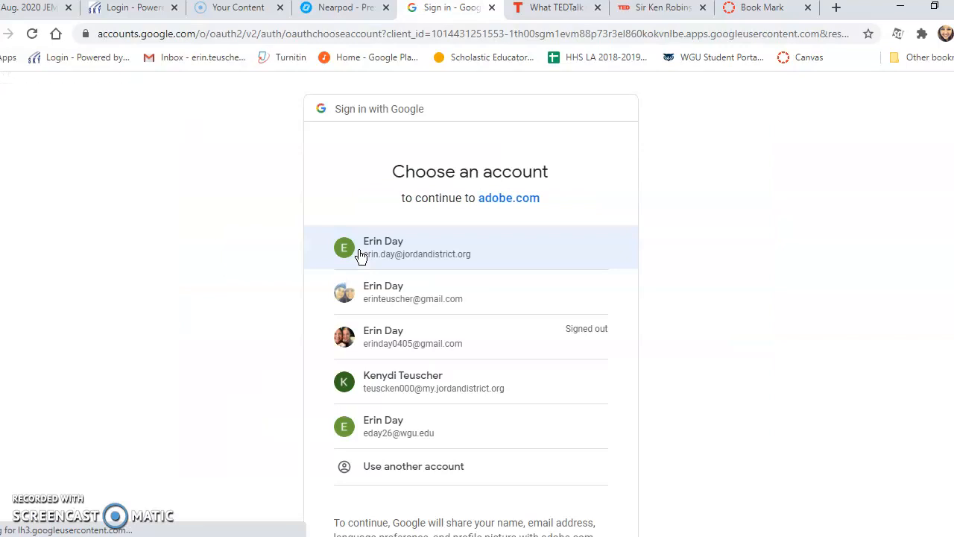
pyautogui.click(394, 252)
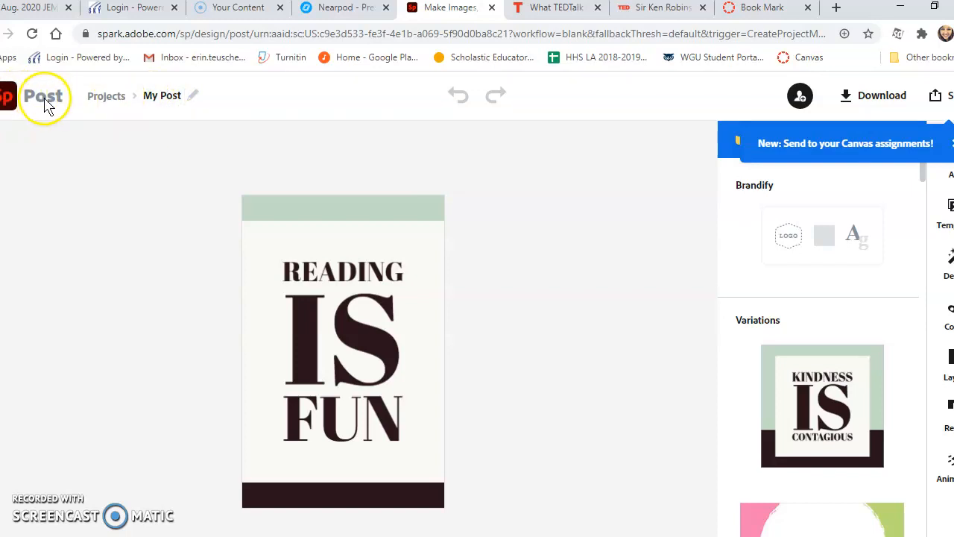
# Step: Start a new Spark project from the Pinterest Post template under Stand out on social
pyautogui.click(105, 101)
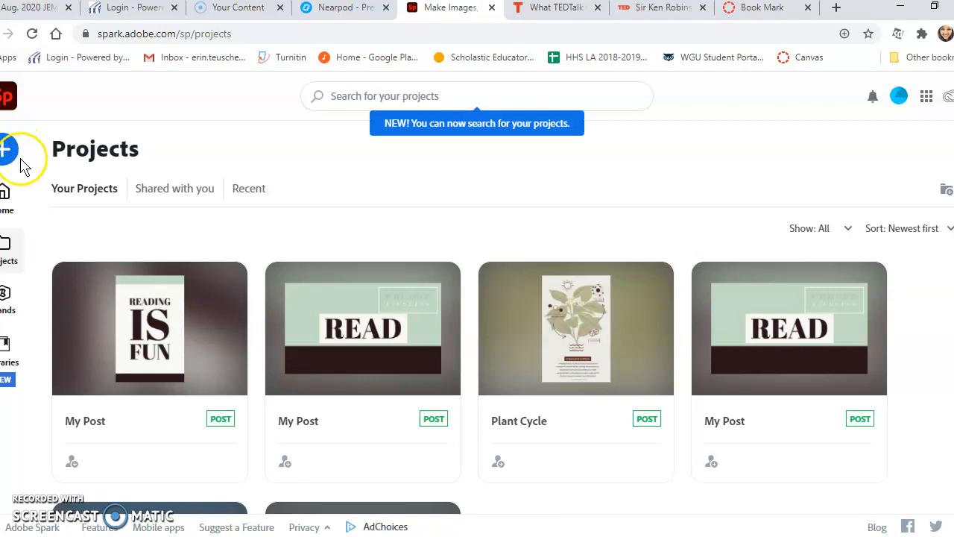
pyautogui.click(6, 150)
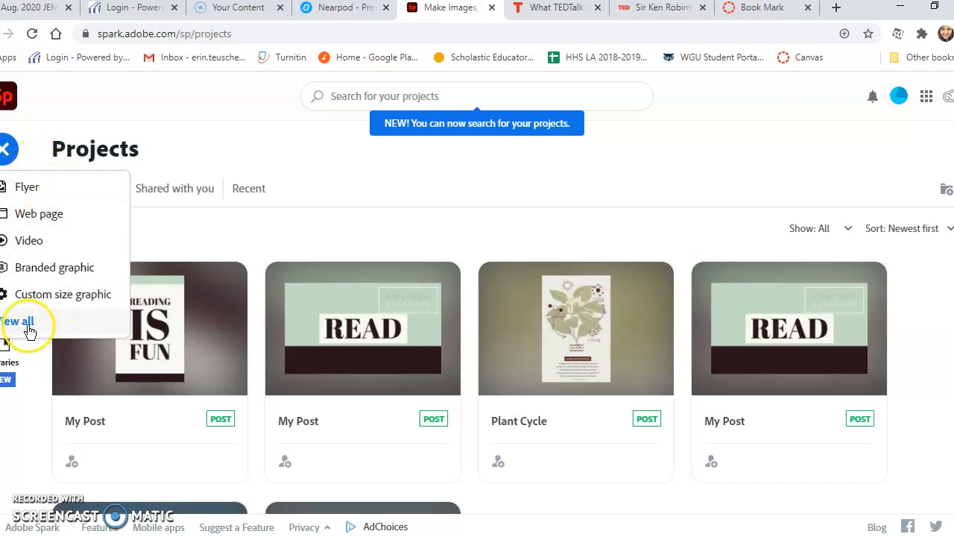
pyautogui.click(28, 322)
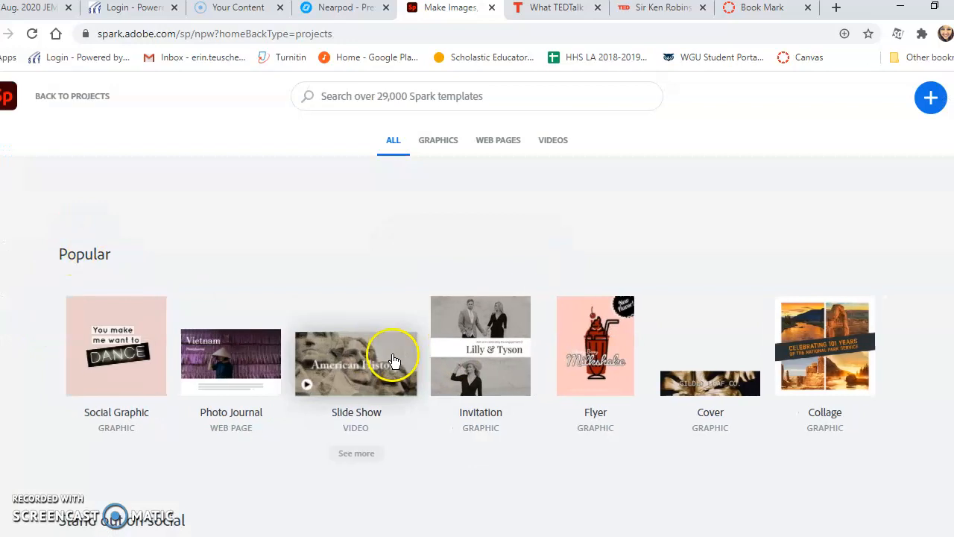
pyautogui.scroll(-2, 390, 361)
pyautogui.scroll(-2, 389, 358)
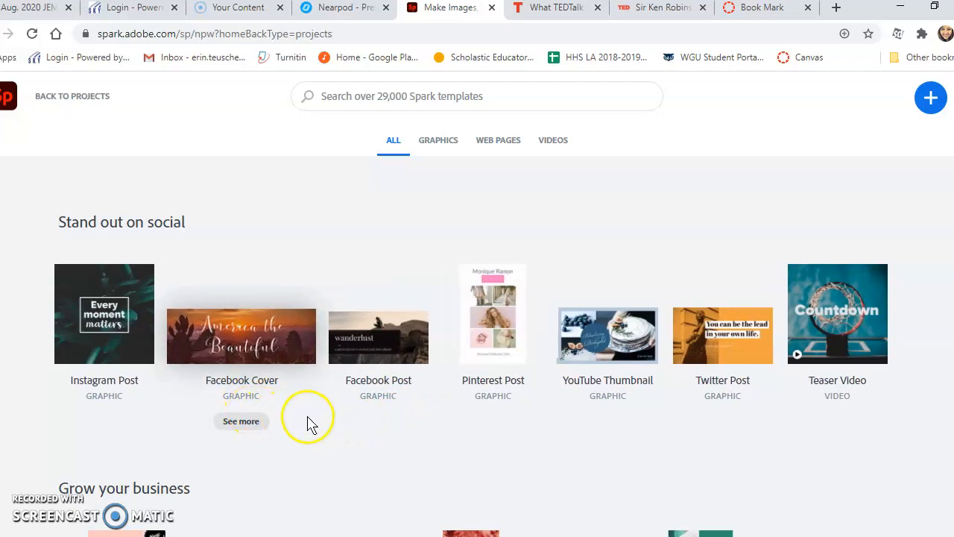
pyautogui.scroll(-2, 304, 422)
pyautogui.scroll(2, 310, 423)
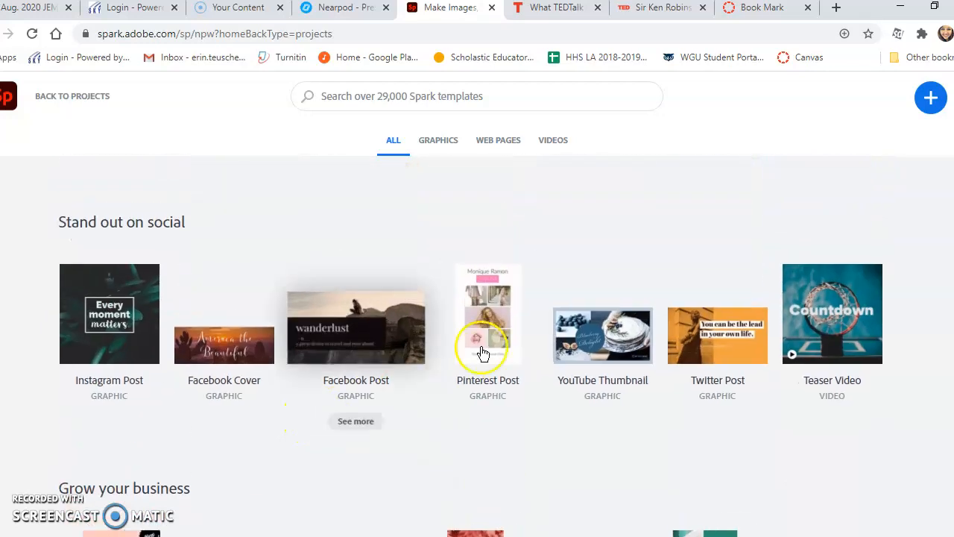
pyautogui.click(483, 321)
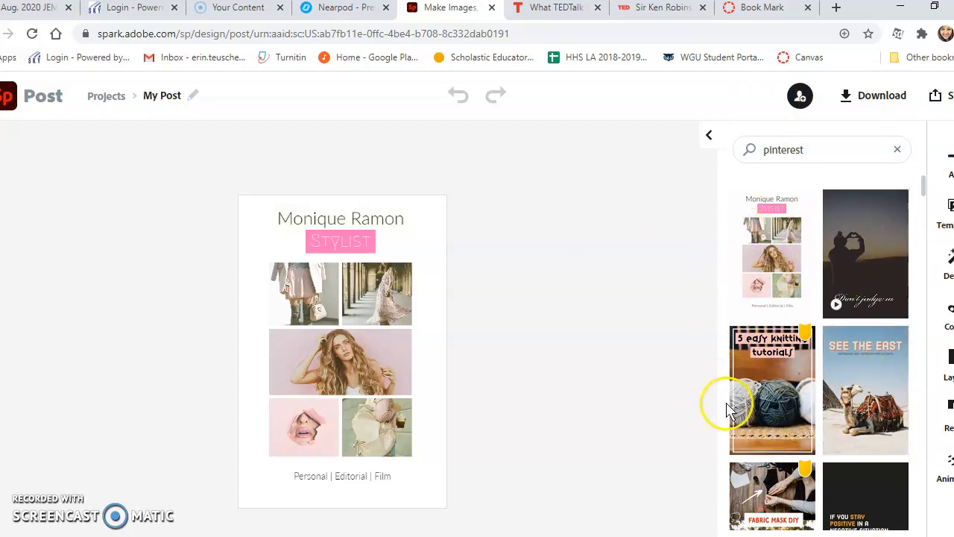
# Step: Switch to the How to Become an SEO Genius lightbulb template, saving the current project first
pyautogui.scroll(-2, 734, 418)
pyautogui.scroll(-2, 820, 373)
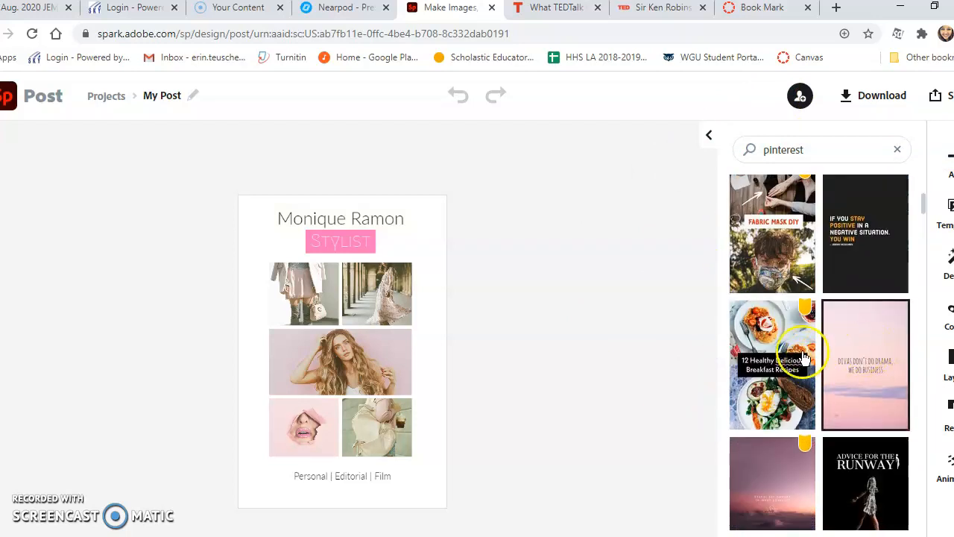
pyautogui.scroll(-4, 753, 459)
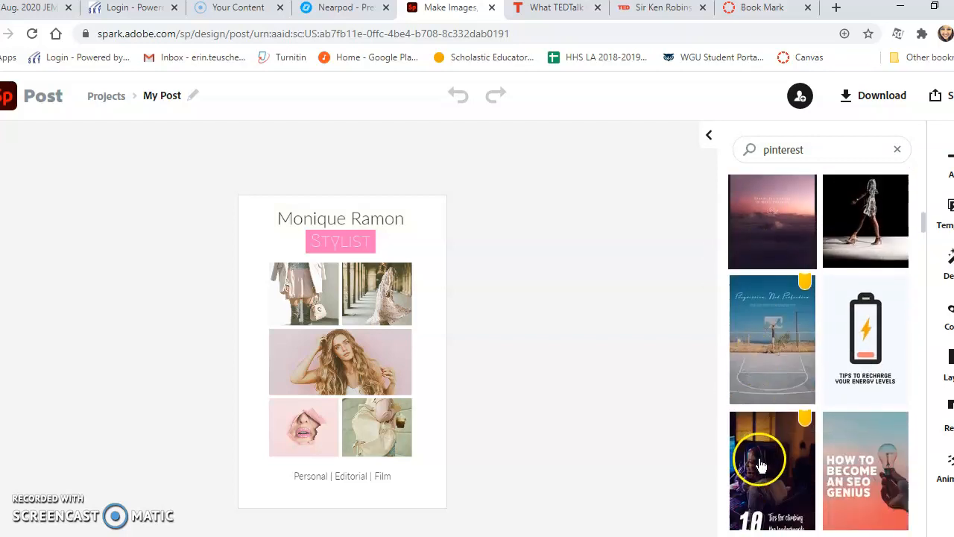
pyautogui.scroll(-2, 784, 473)
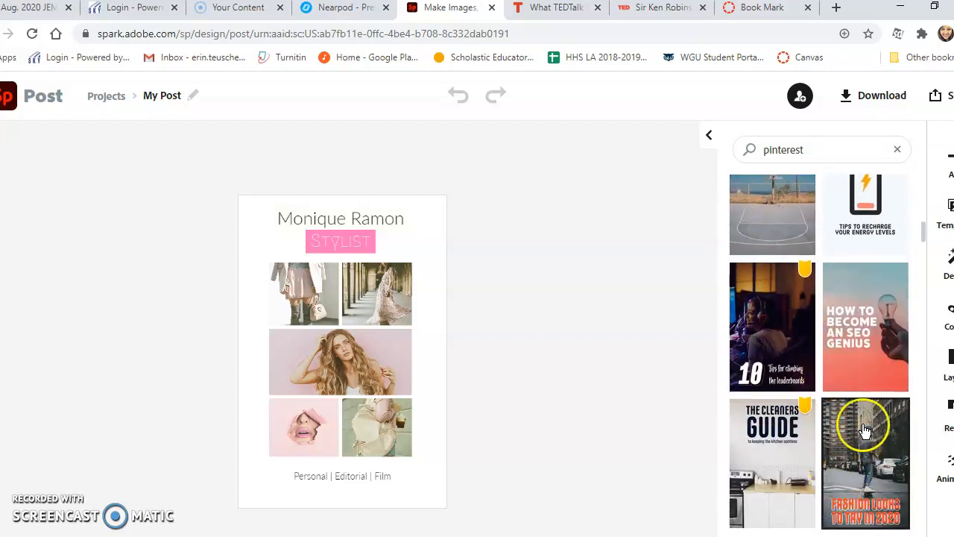
pyautogui.click(882, 344)
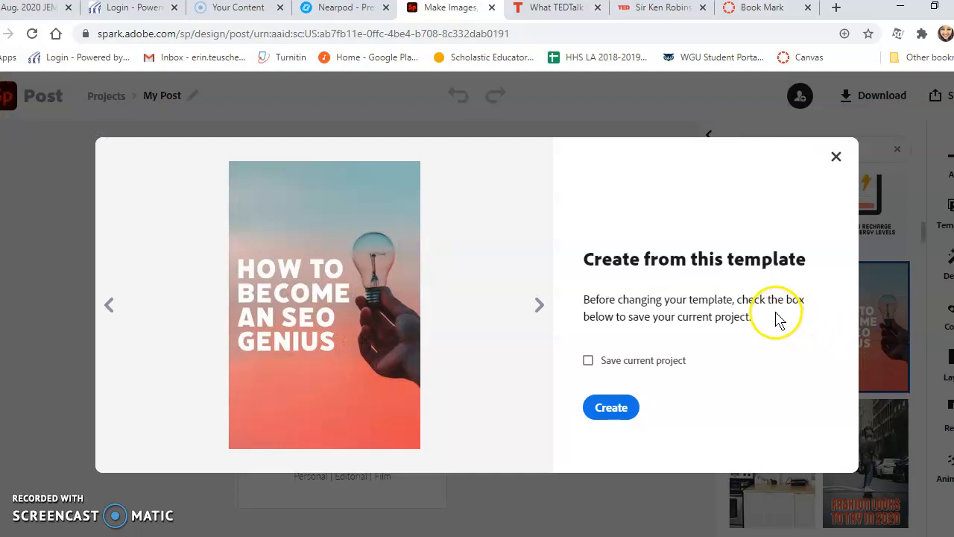
pyautogui.click(588, 361)
pyautogui.click(611, 412)
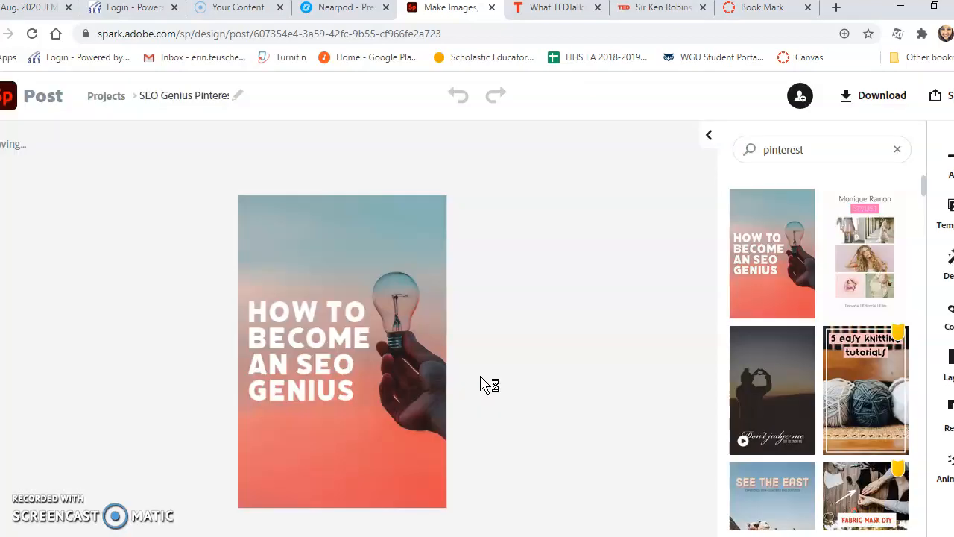
# Step: Replace the SEO Genius headline with 'Reading is Awesome!'
pyautogui.click(317, 343)
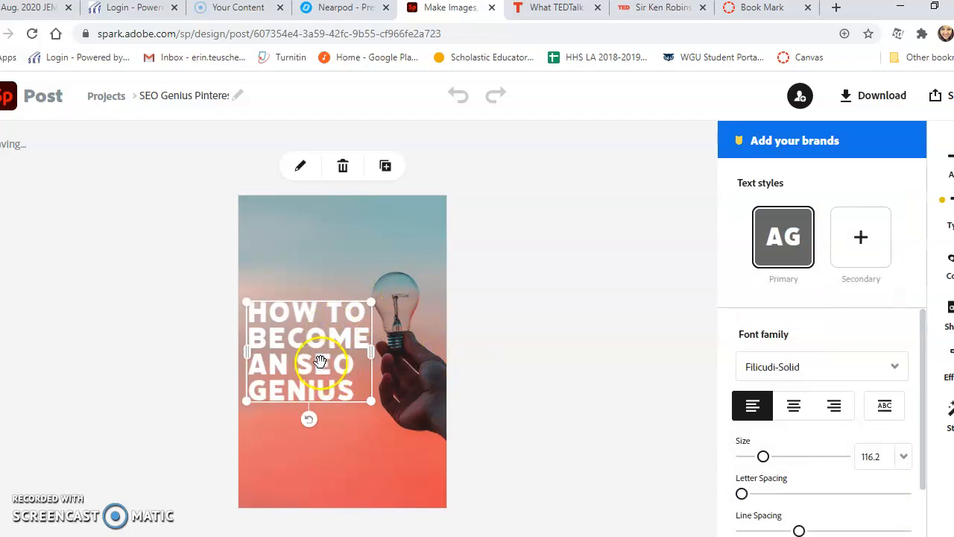
pyautogui.click(319, 364)
pyautogui.click(384, 275)
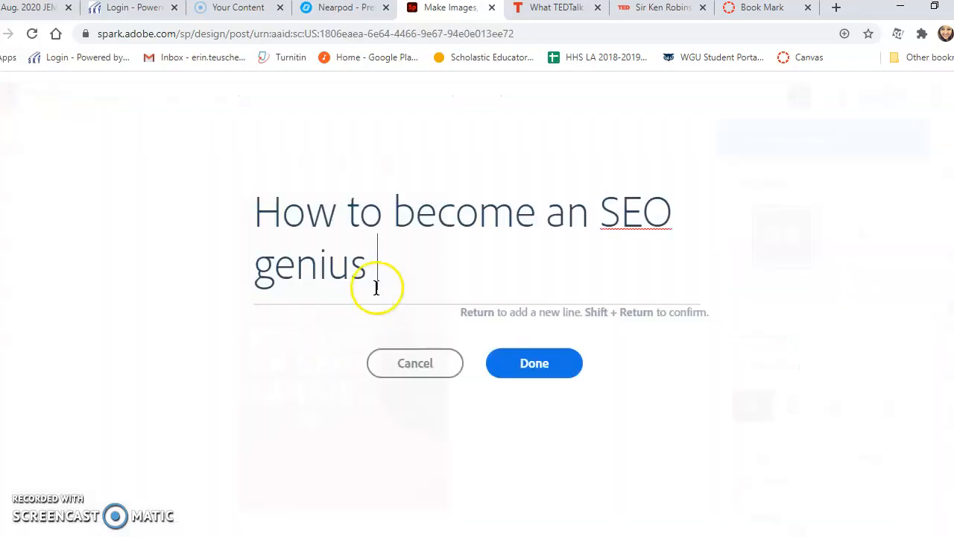
pyautogui.moveTo(387, 276); pyautogui.dragTo(251, 223)
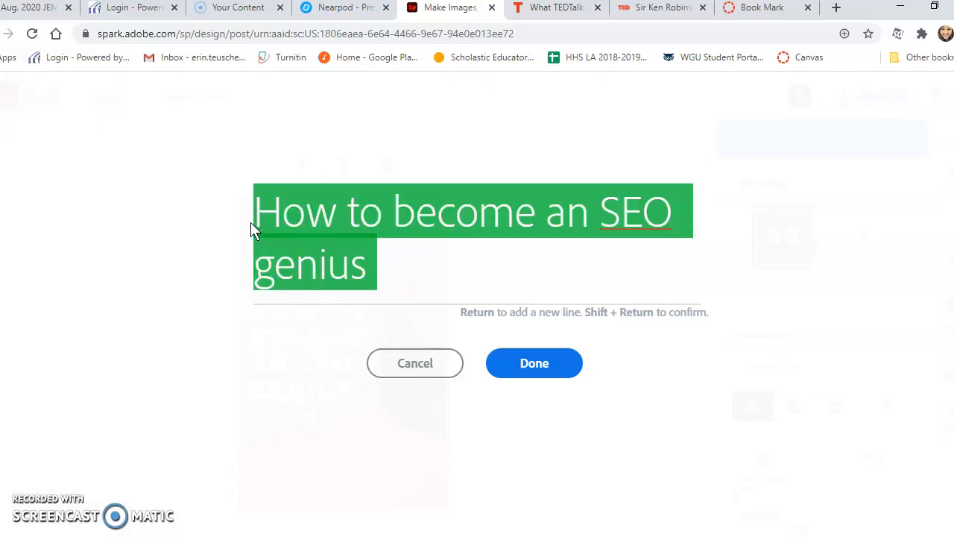
pyautogui.write('Reading')
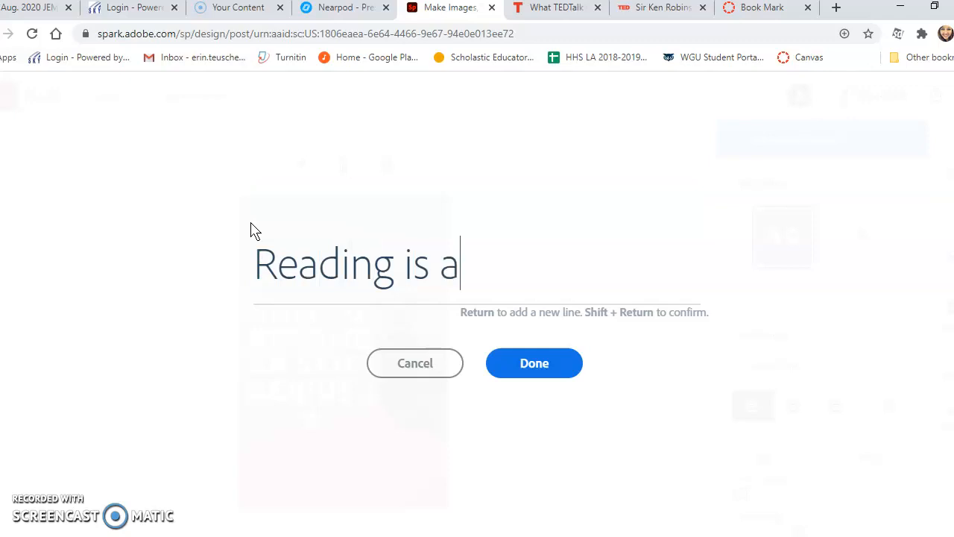
pyautogui.write('is Awesome!')
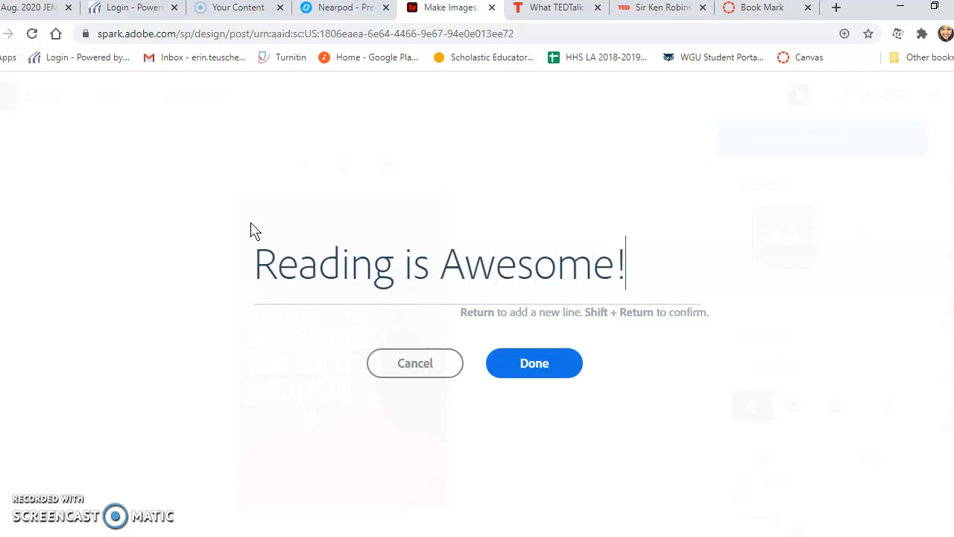
pyautogui.click(537, 363)
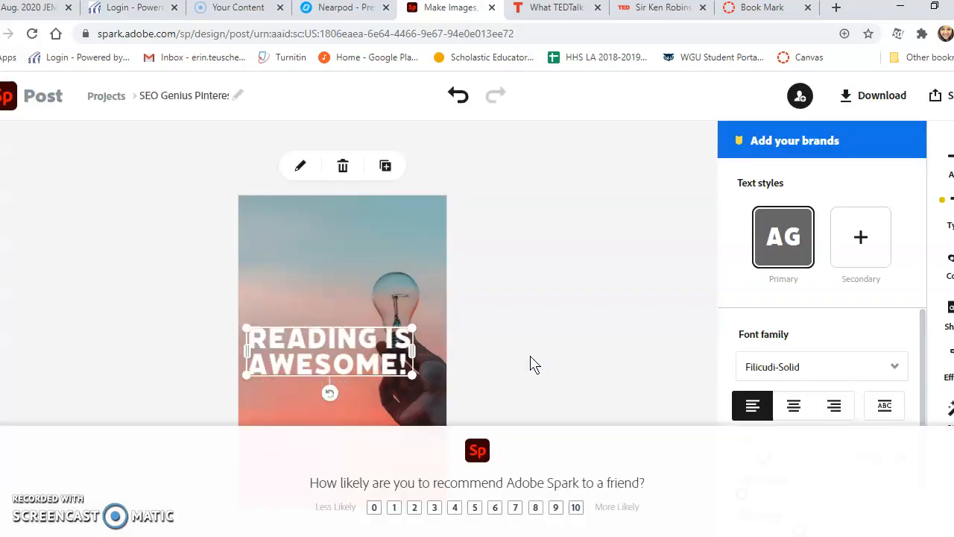
# Step: Move the headline to the top of the photo and set it in Flood Std Regular
pyautogui.moveTo(321, 342); pyautogui.dragTo(328, 223)
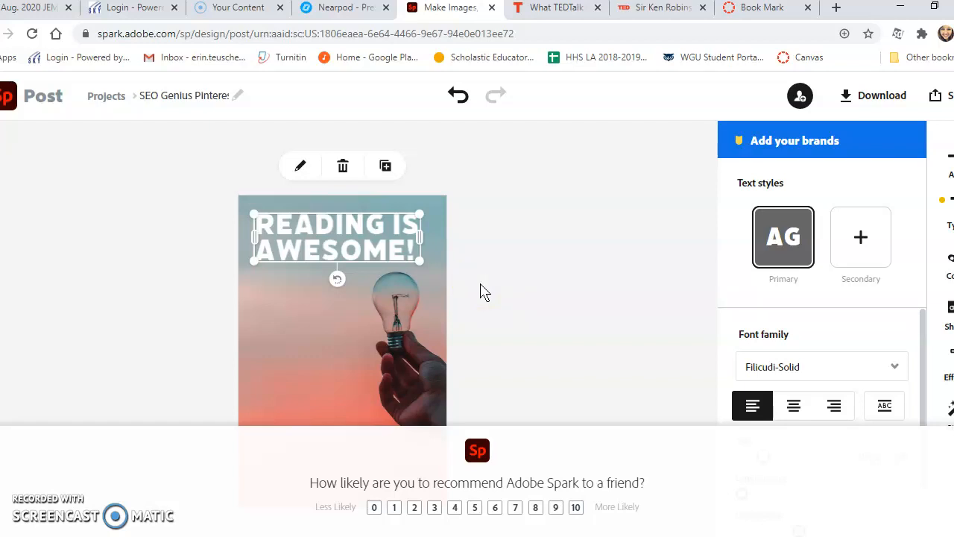
pyautogui.click(894, 367)
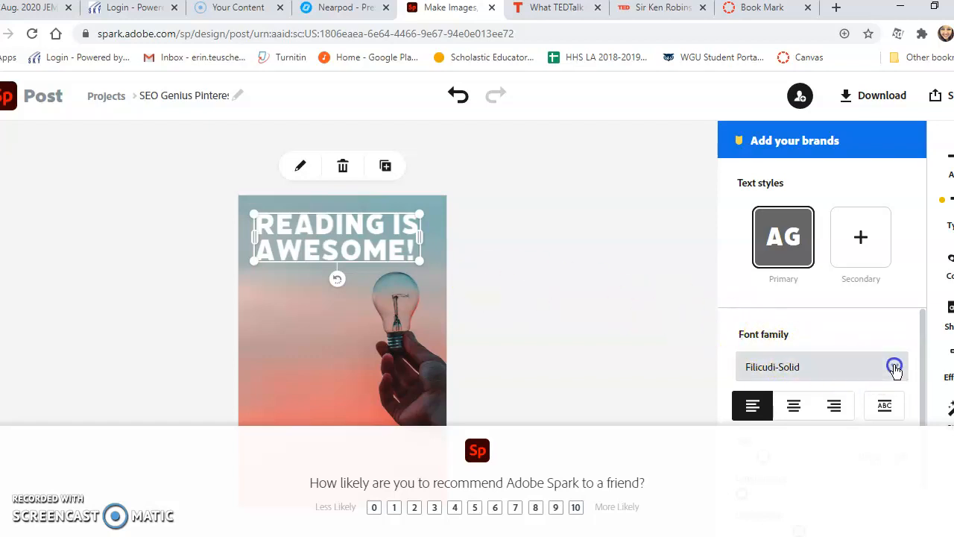
pyautogui.scroll(-1, 798, 309)
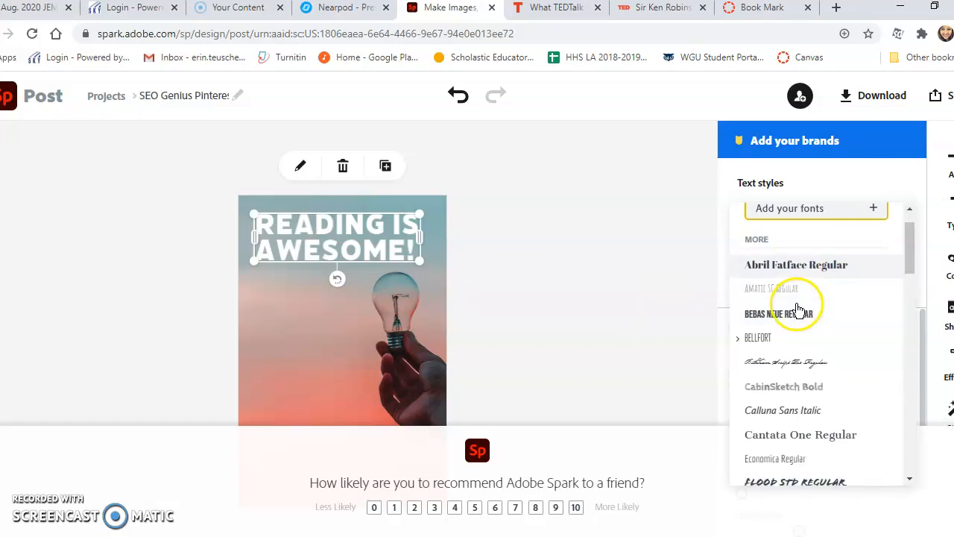
pyautogui.scroll(-5, 798, 308)
pyautogui.click(796, 304)
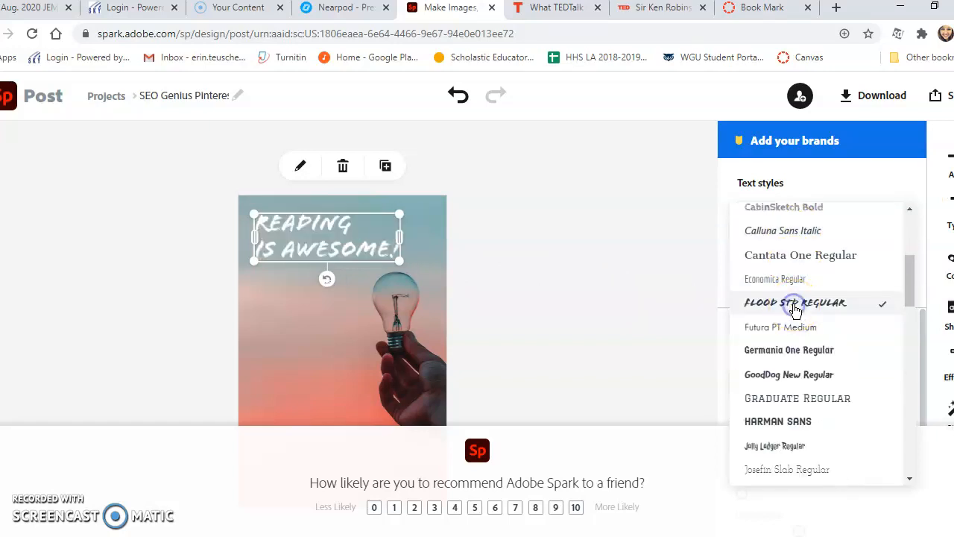
pyautogui.click(659, 319)
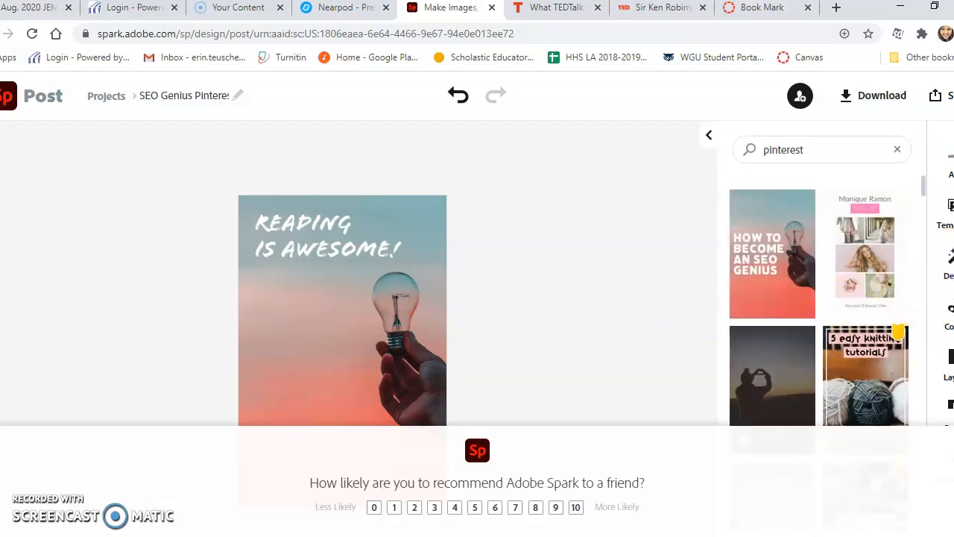
# Step: Apply the peach, teal and navy colour palette, turning the headline black
pyautogui.click(950, 164)
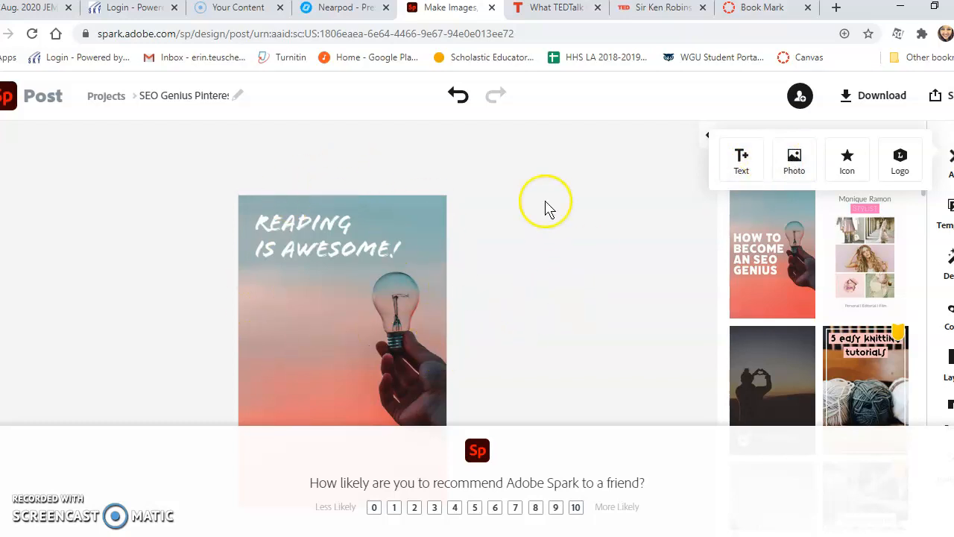
pyautogui.click(678, 252)
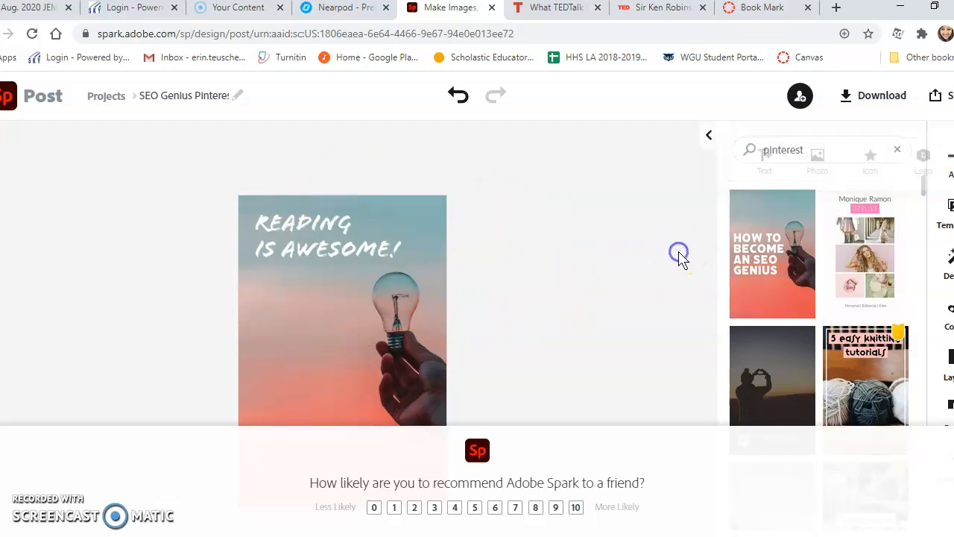
pyautogui.click(945, 313)
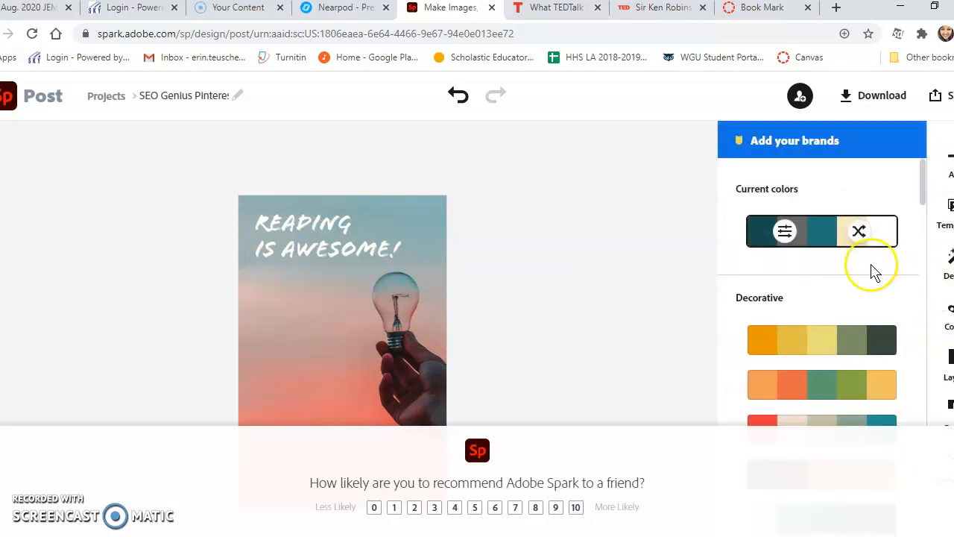
pyautogui.scroll(-1, 861, 298)
pyautogui.scroll(1, 857, 290)
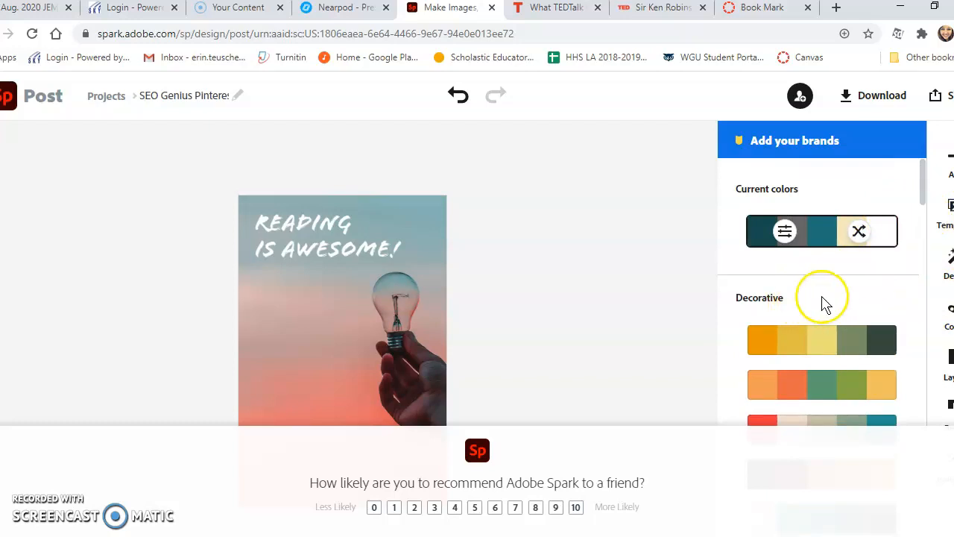
pyautogui.scroll(-1, 825, 303)
pyautogui.scroll(-3, 825, 303)
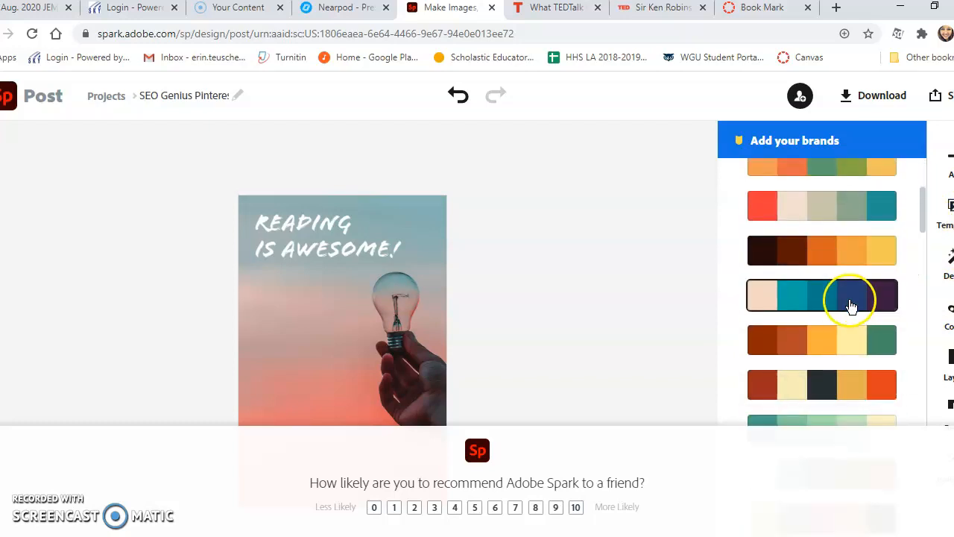
pyautogui.click(890, 305)
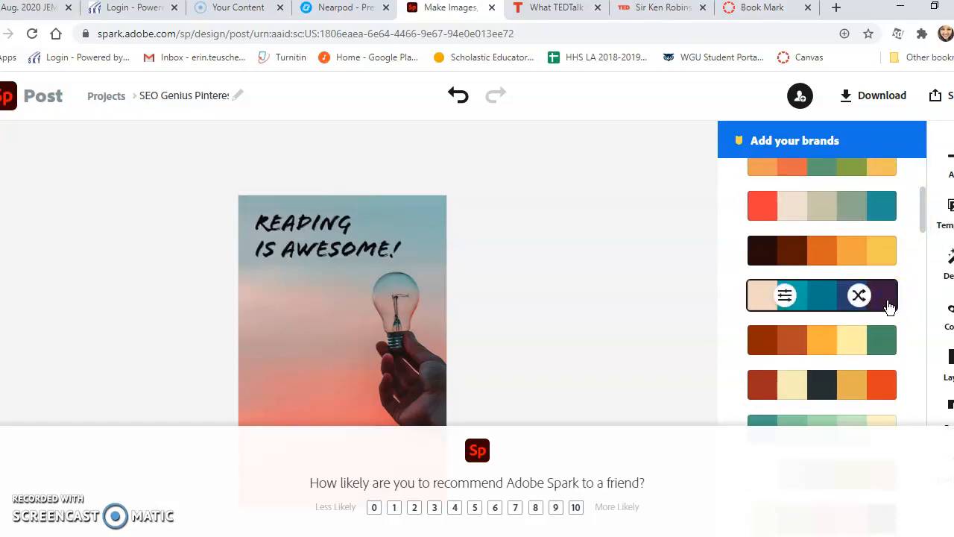
# Step: Select the lightbulb photo, dismissing the replace-image tip
pyautogui.click(313, 322)
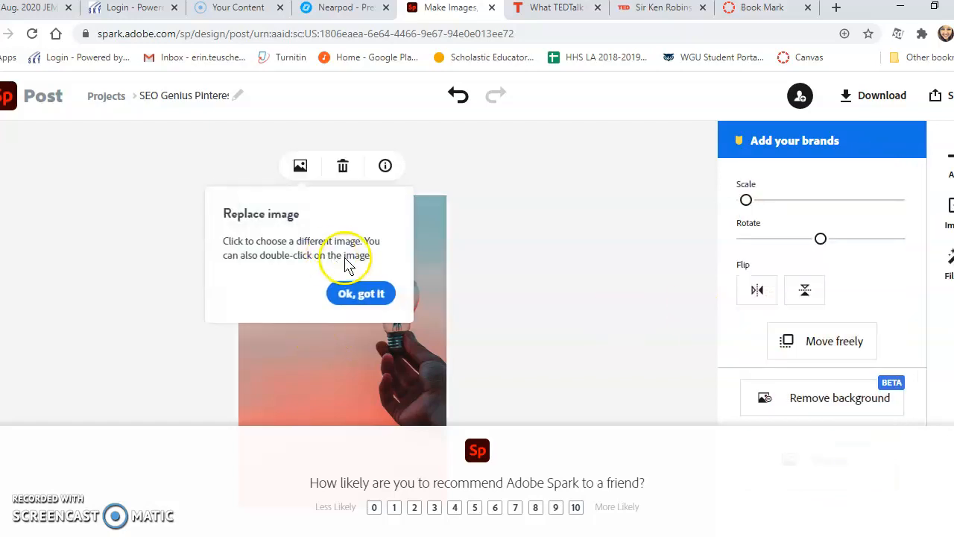
pyautogui.click(347, 293)
pyautogui.click(341, 342)
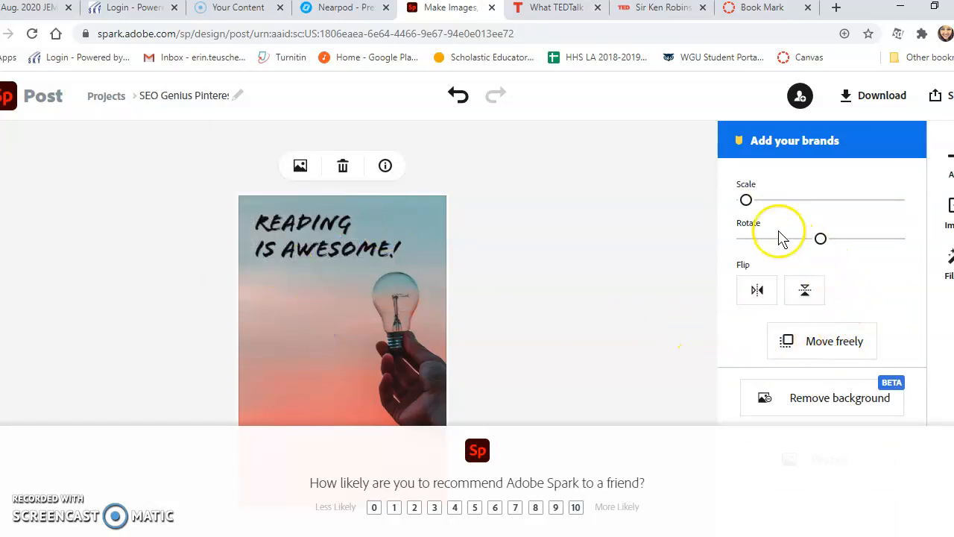
# Step: Enlarge the headline to size 148.2 and widen its box so it reads READING IS / AWESOME!
pyautogui.doubleClick(291, 246)
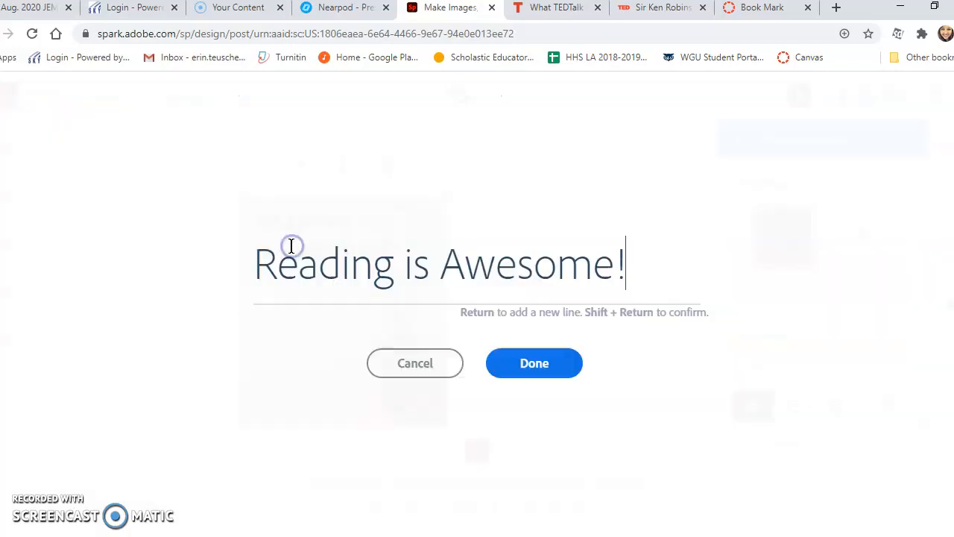
pyautogui.click(544, 367)
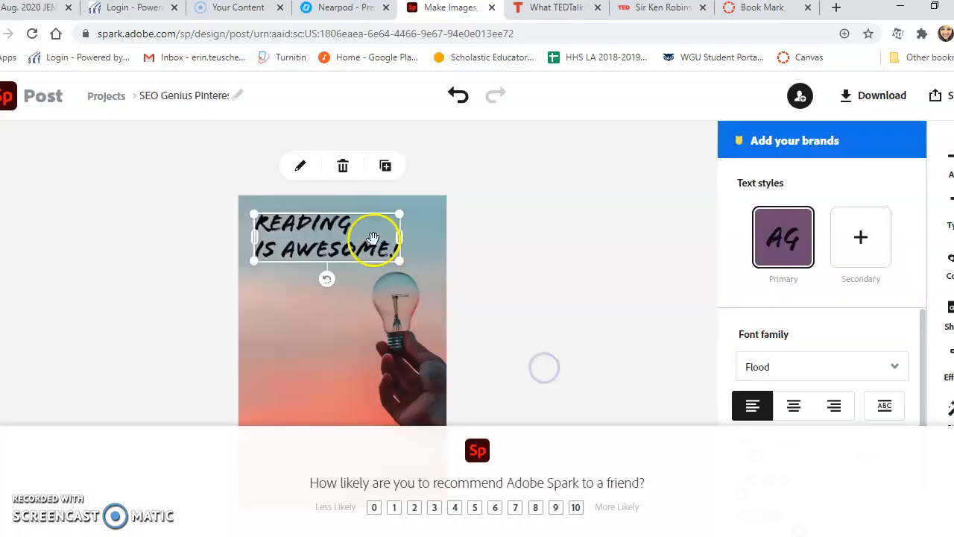
pyautogui.scroll(-1, 824, 391)
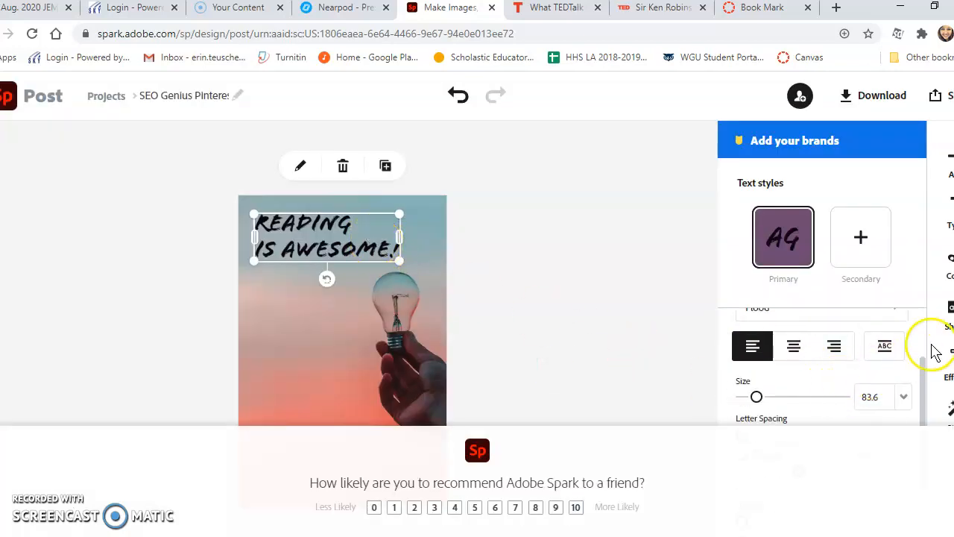
pyautogui.moveTo(756, 397)
pyautogui.mouseDown()
pyautogui.moveTo(790, 400)
pyautogui.moveTo(754, 398)
pyautogui.moveTo(762, 398)
pyautogui.mouseUp()
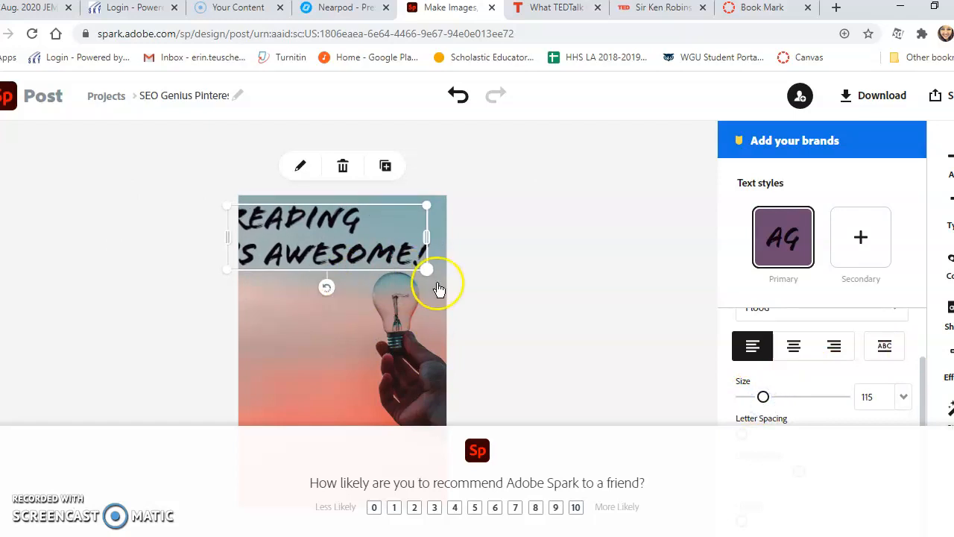
pyautogui.moveTo(422, 270); pyautogui.dragTo(448, 378)
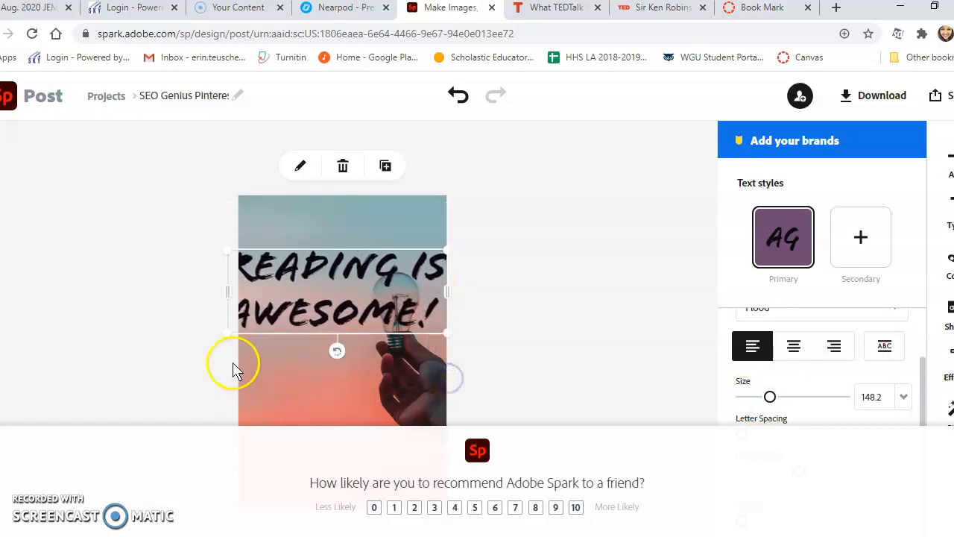
pyautogui.moveTo(242, 343)
pyautogui.mouseDown()
pyautogui.moveTo(258, 345)
pyautogui.moveTo(242, 359)
pyautogui.mouseUp()
pyautogui.click(520, 239)
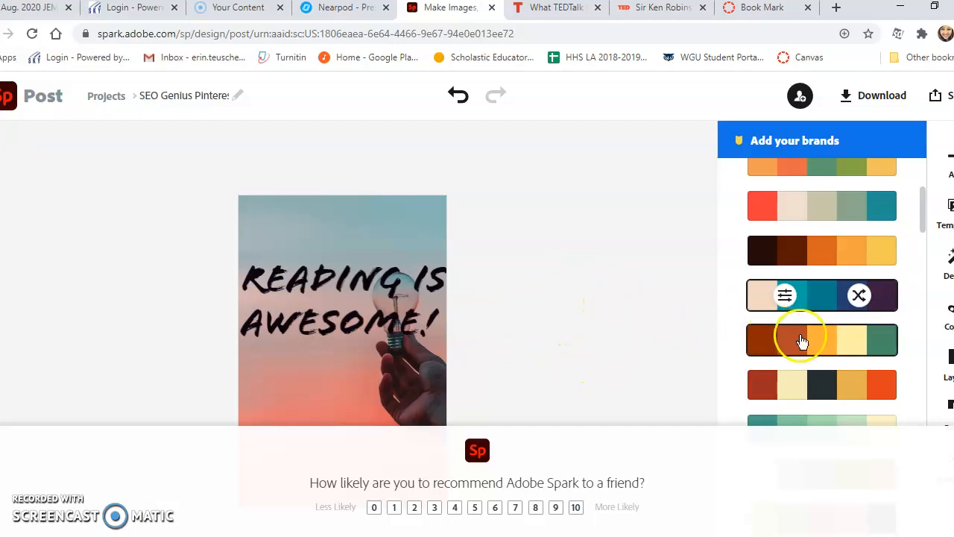
# Step: Browse the colour palettes without choosing one, then bring up the Share options
pyautogui.scroll(-2, 918, 370)
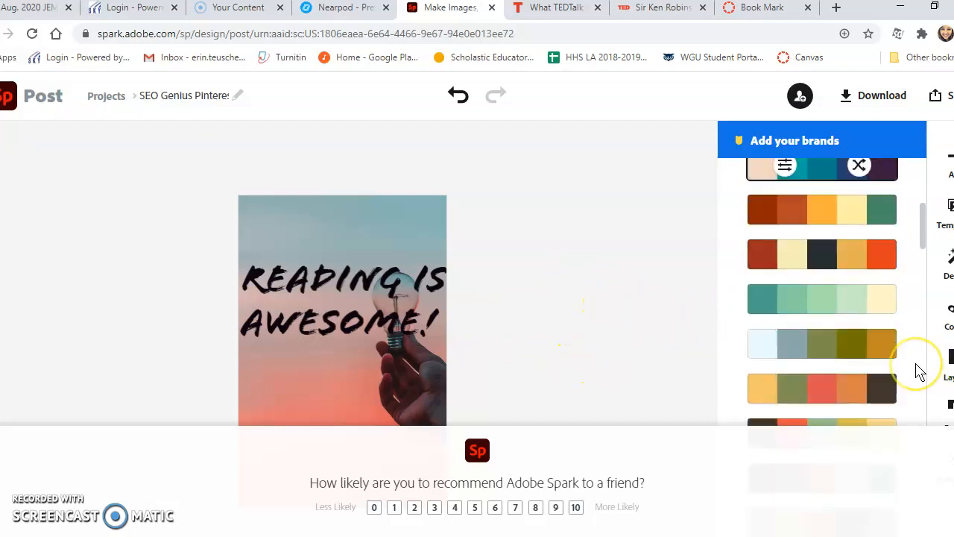
pyautogui.scroll(-2, 918, 371)
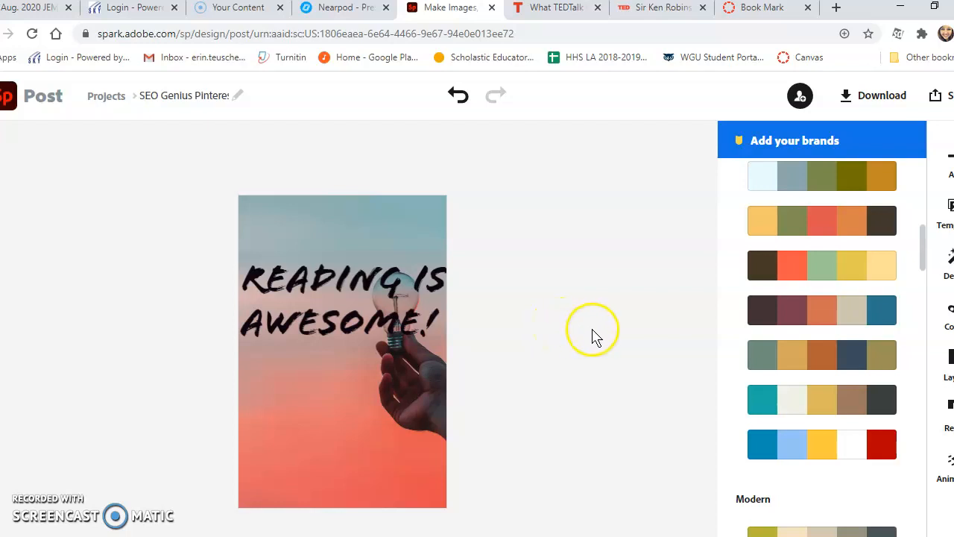
pyautogui.scroll(-3, 727, 363)
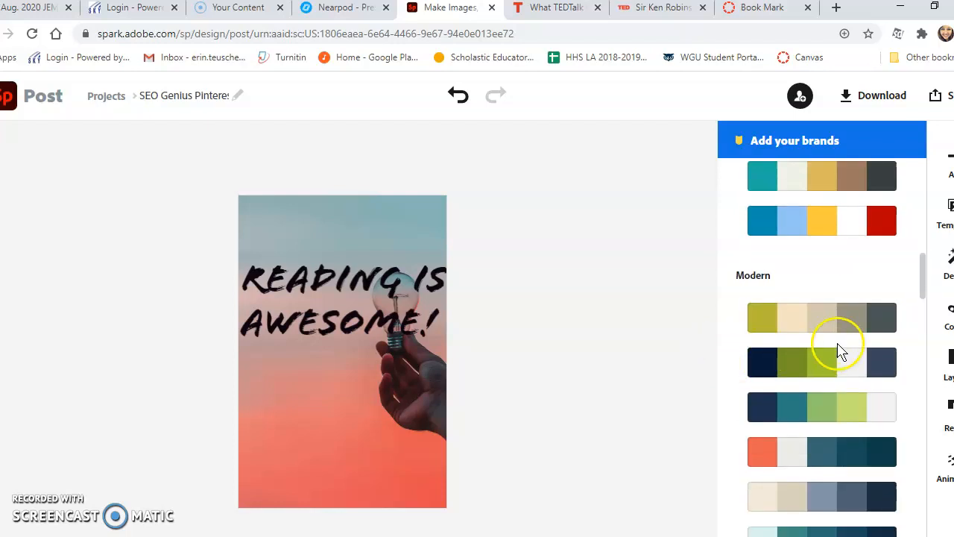
pyautogui.scroll(-3, 838, 347)
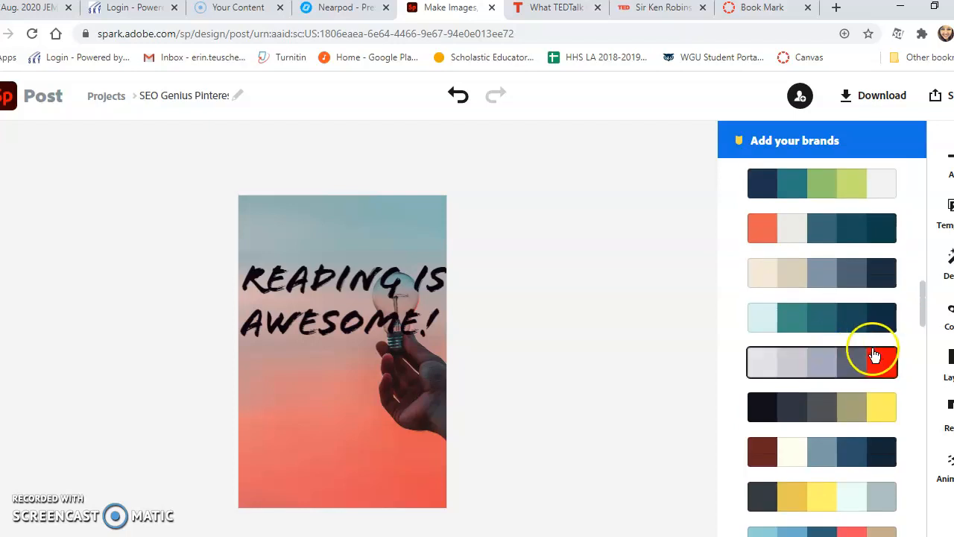
pyautogui.scroll(-4, 917, 352)
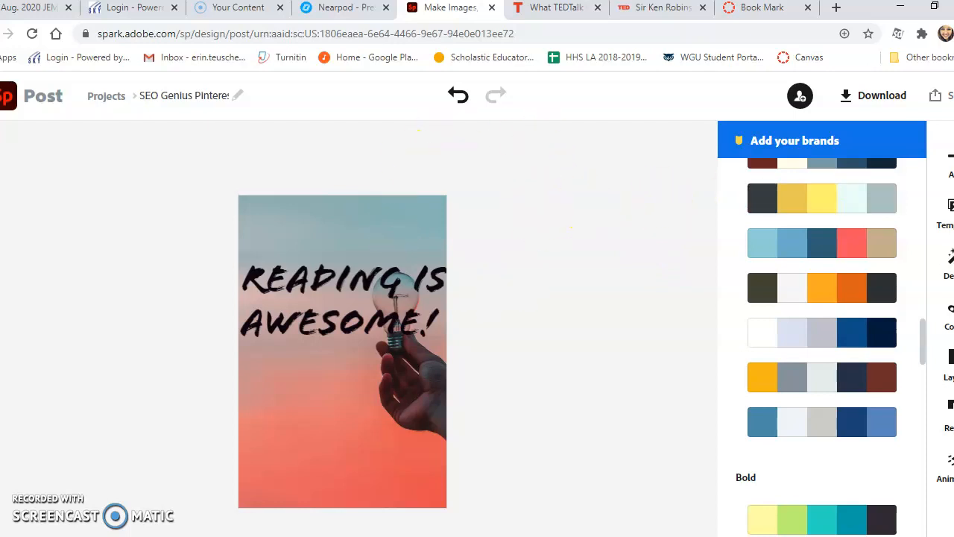
pyautogui.click(941, 96)
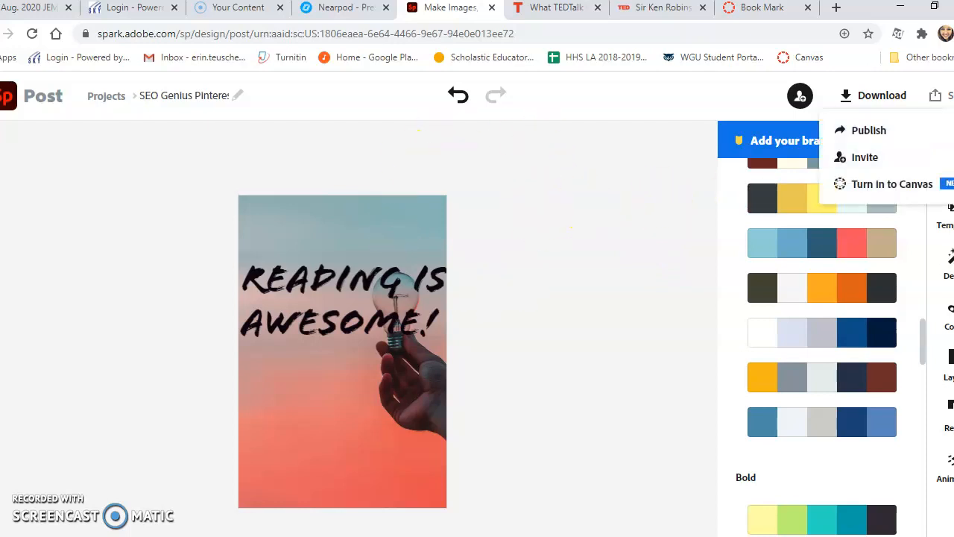
# Step: Turn in to Canvas with course LANG ARTS 11-DAY and the Book Mark assignment selected
pyautogui.click(891, 189)
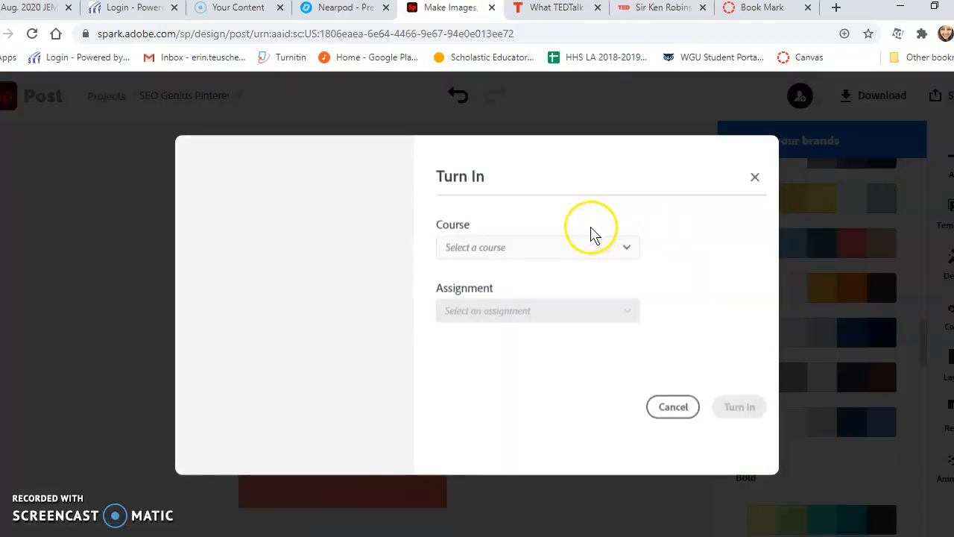
pyautogui.click(585, 247)
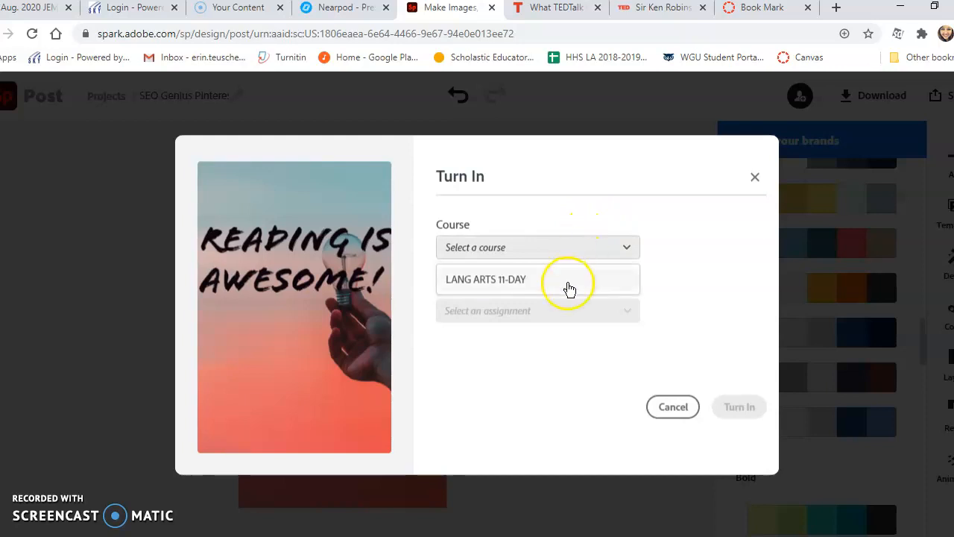
pyautogui.click(569, 287)
pyautogui.click(564, 310)
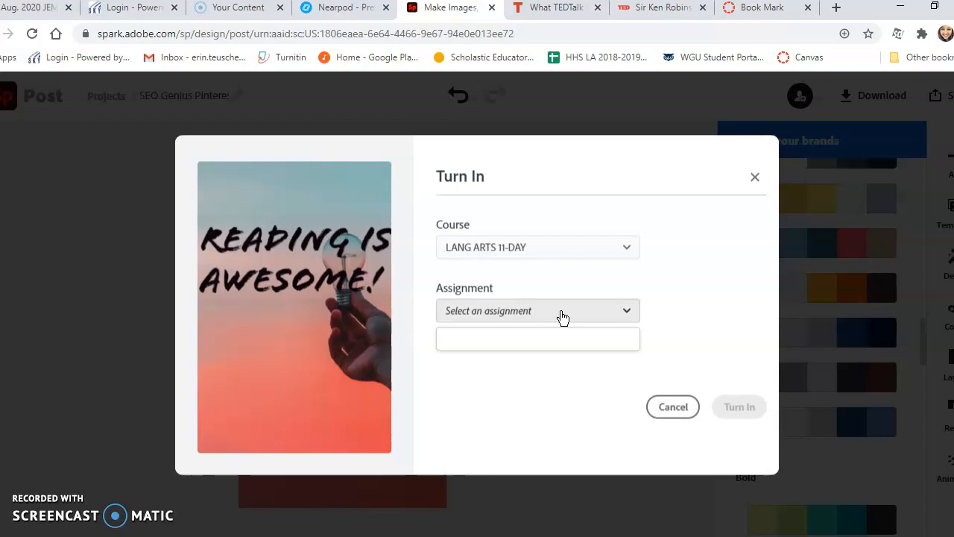
pyautogui.click(616, 317)
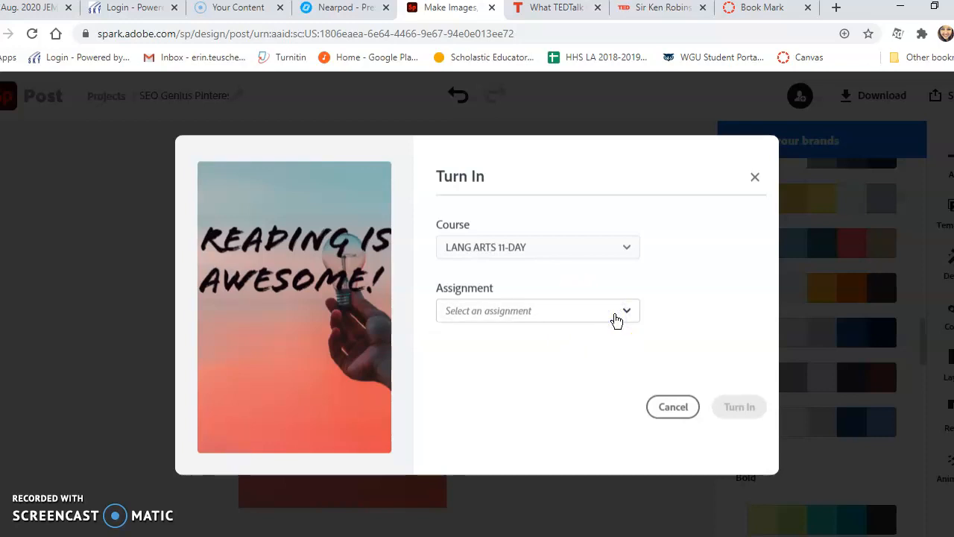
pyautogui.click(539, 314)
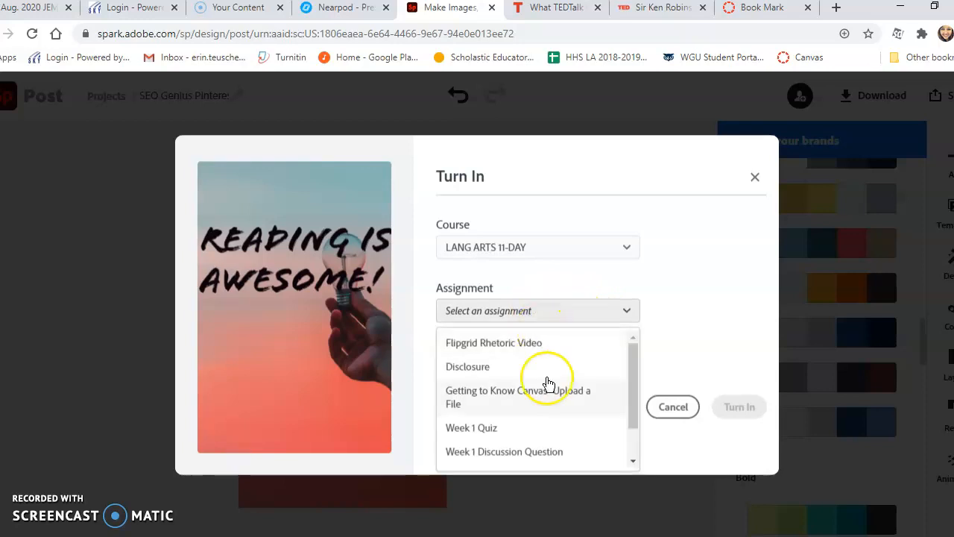
pyautogui.scroll(-1, 533, 369)
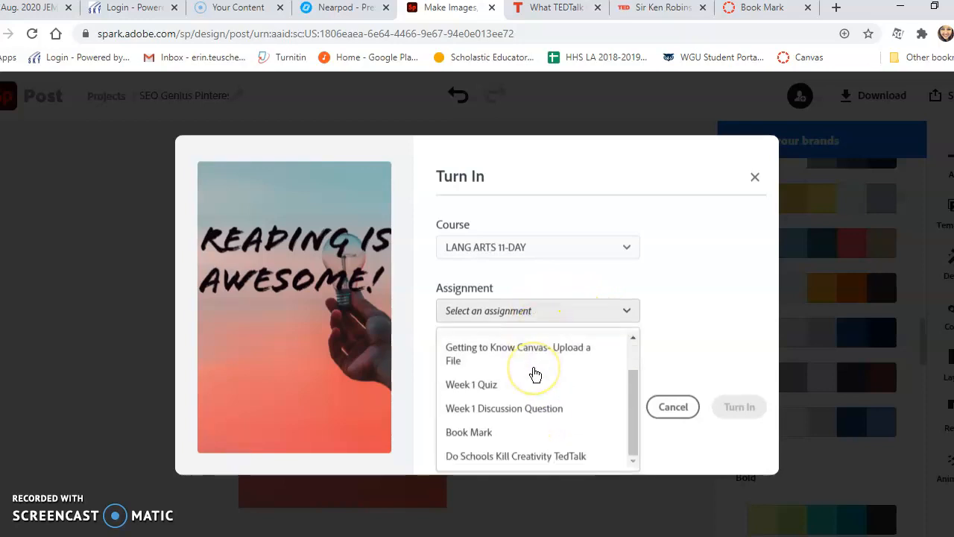
pyautogui.click(496, 439)
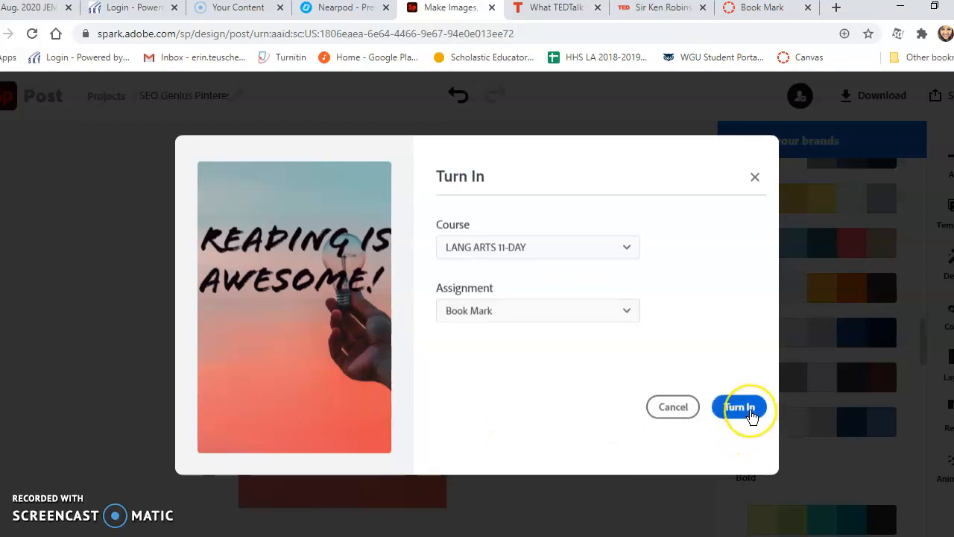